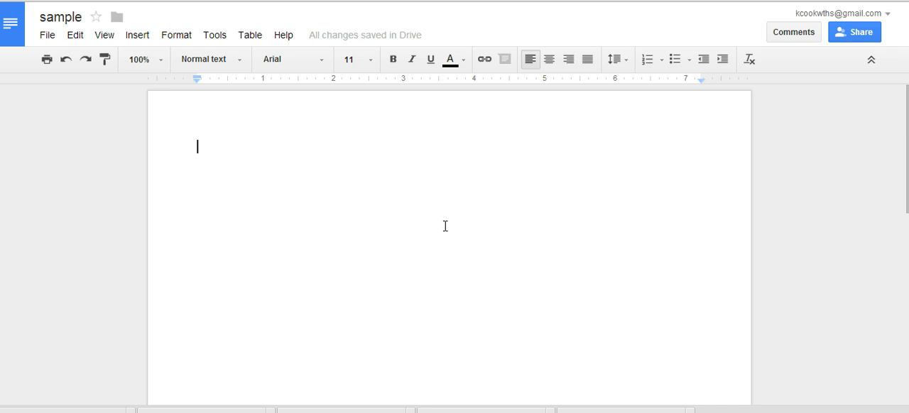
Write "Snowy white owls eat" on the first line of the blank document.
{"action": "left_click", "coordinate": [191, 147]}
{"action": "type", "text": "Snowy white owls"}
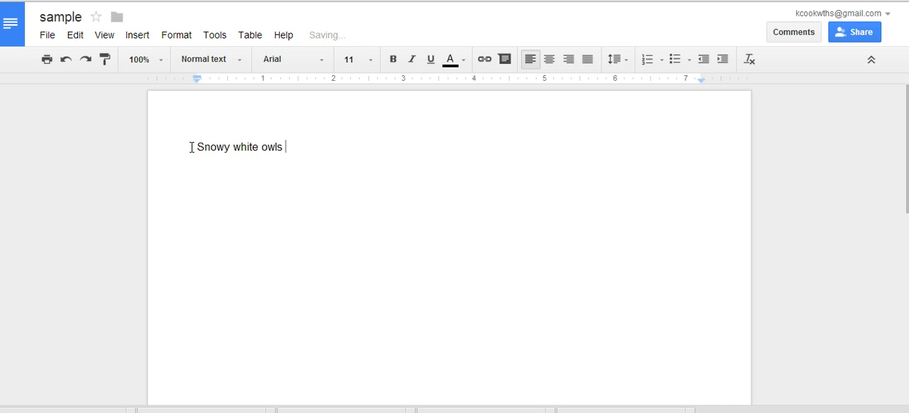
{"action": "type", "text": "eat"}
Open the Research tool and replace its search text with "snowy white owl diet".
{"action": "left_click", "coordinate": [217, 37]}
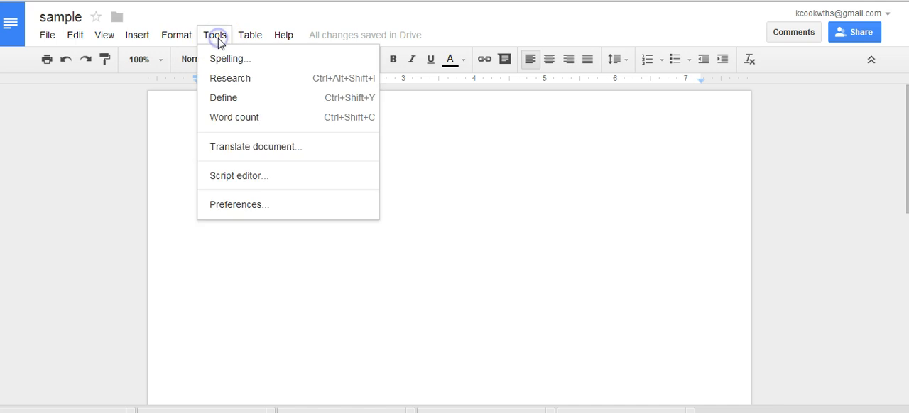
{"action": "left_click", "coordinate": [232, 84]}
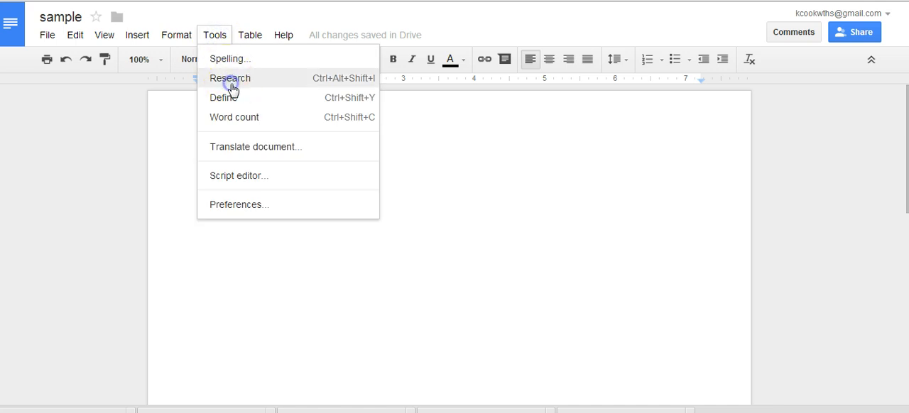
{"action": "type", "text": "te owls eat"}
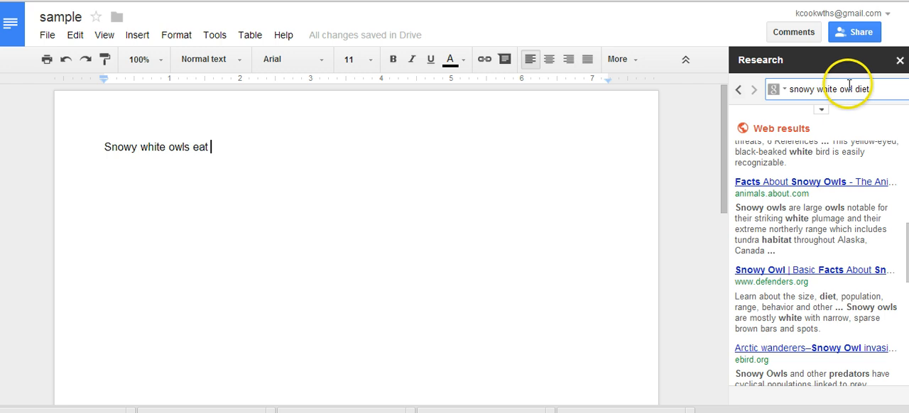
{"action": "left_click", "coordinate": [881, 91]}
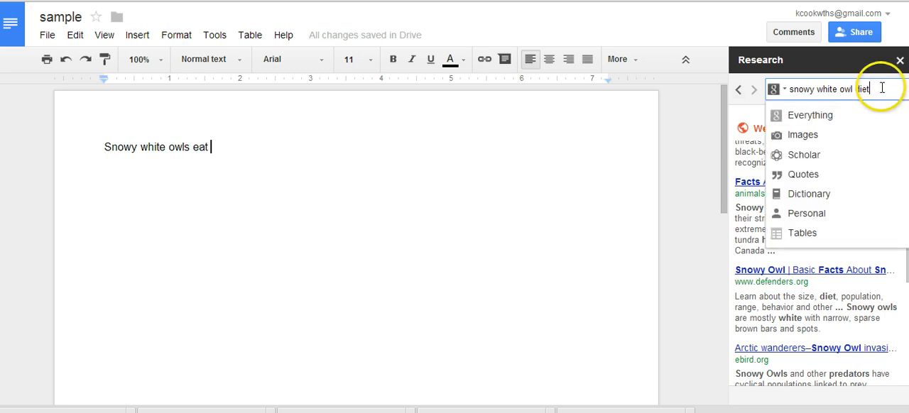
{"action": "triple_click", "coordinate": [883, 87]}
{"action": "key", "text": "BackSpace"}
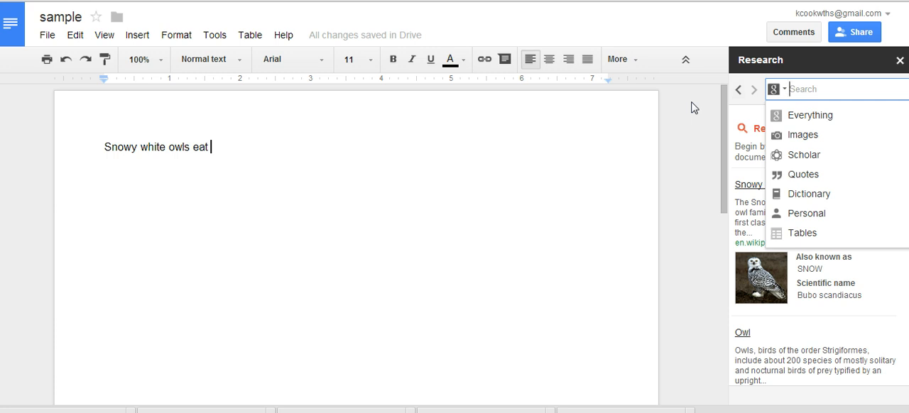
{"action": "type", "text": "snwo"}
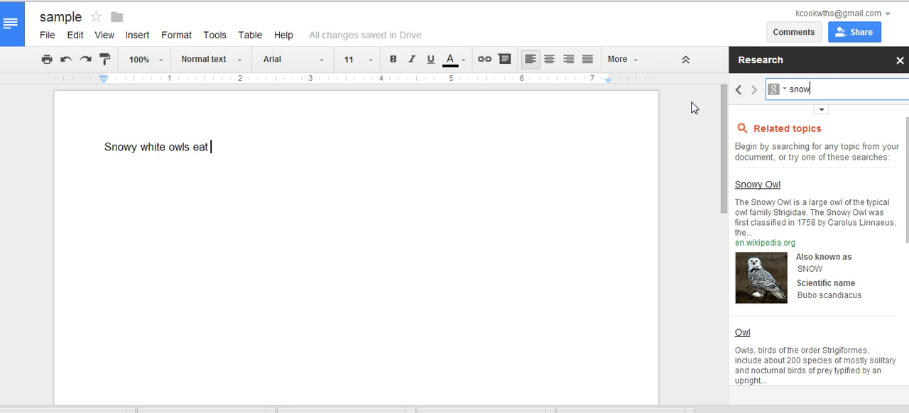
{"action": "type", "text": "white owl d"}
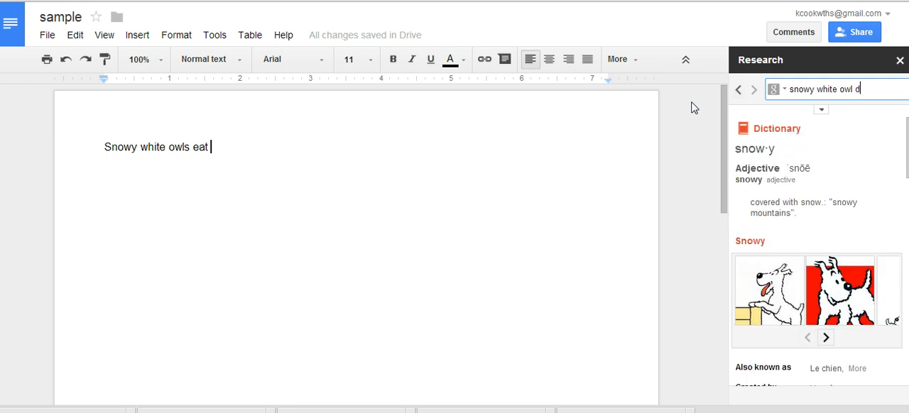
{"action": "type", "text": "iet"}
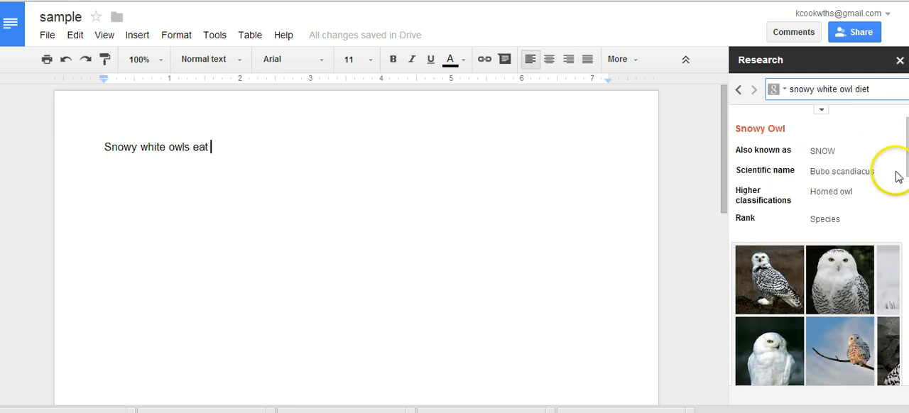
Look through the research results and show the image usage-rights filter and citation format options.
{"action": "right_click", "coordinate": [908, 127]}
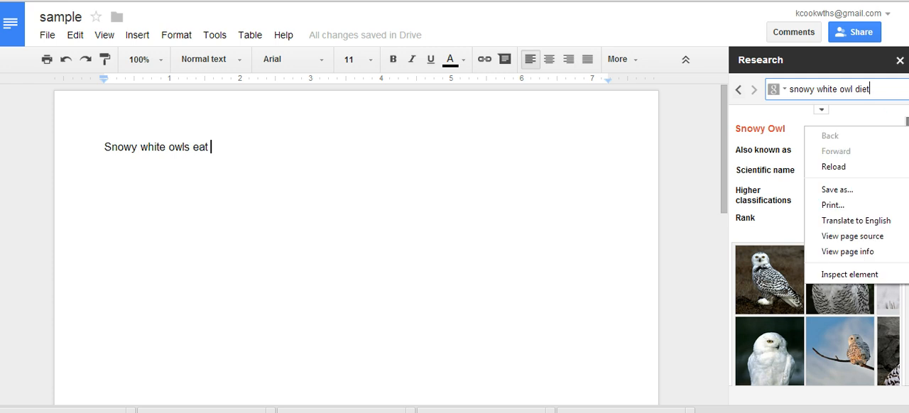
{"action": "left_click", "coordinate": [547, 198]}
{"action": "scroll", "coordinate": [817, 263], "scroll_direction": "down", "scroll_amount": 5}
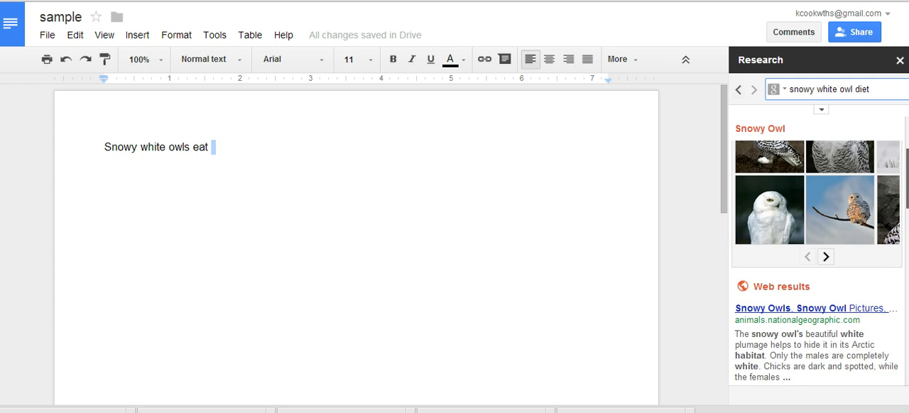
{"action": "scroll", "coordinate": [817, 263], "scroll_direction": "down", "scroll_amount": 3}
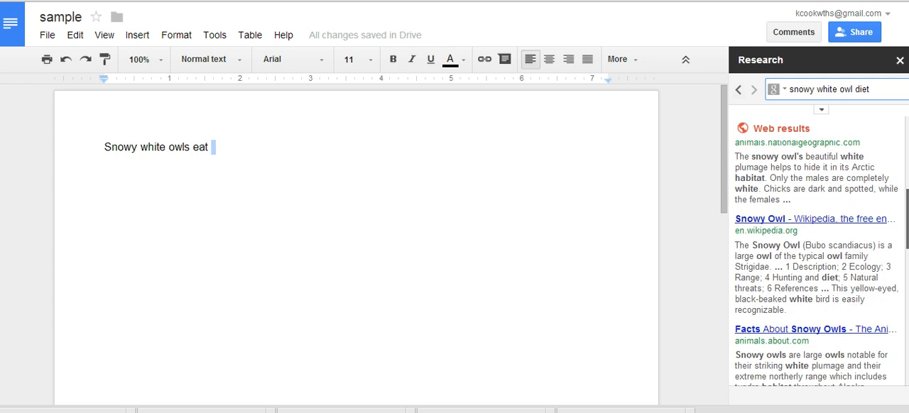
{"action": "left_click", "coordinate": [821, 110]}
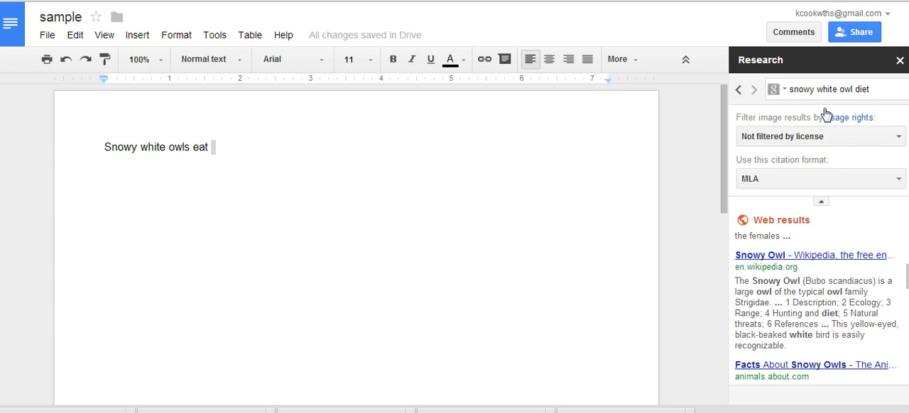
{"action": "left_click", "coordinate": [823, 101]}
View the Scholar results for the owl diet search and return to results of every type.
{"action": "left_click", "coordinate": [789, 95]}
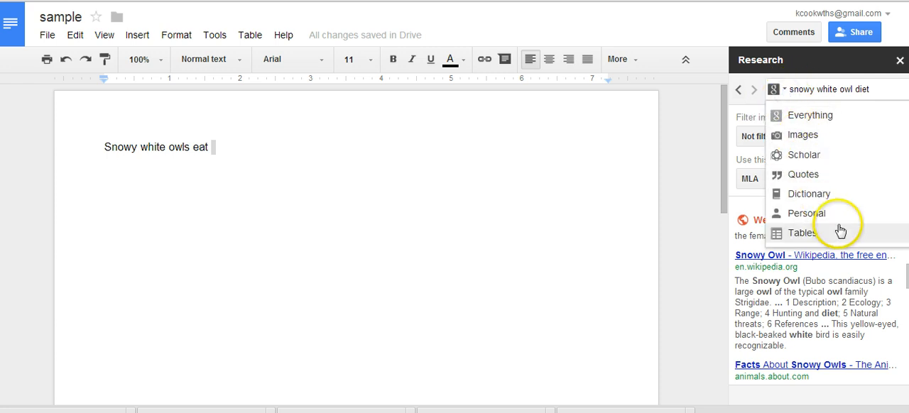
{"action": "left_click", "coordinate": [799, 156]}
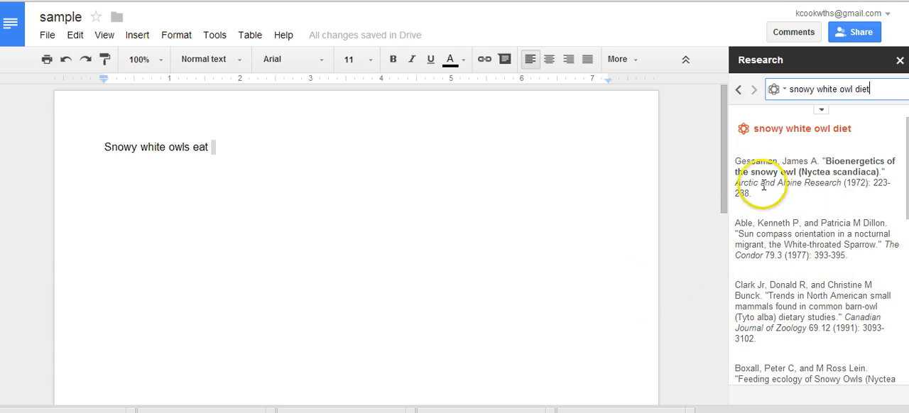
{"action": "left_click", "coordinate": [779, 89]}
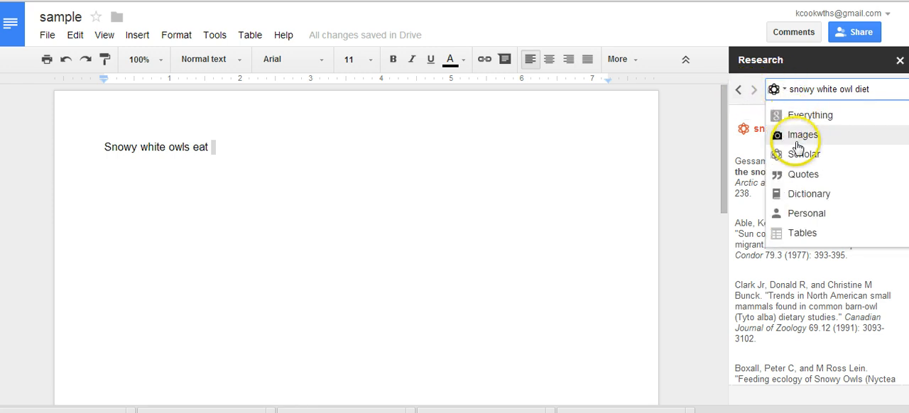
{"action": "left_click", "coordinate": [796, 117]}
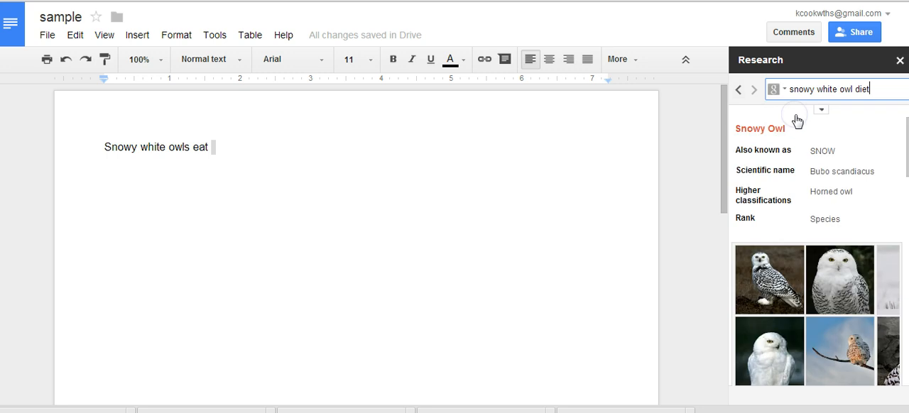
Open the eBird article "Arctic wanderers–Snowy Owl invasion 2013" from the web results and reduce the page zoom.
{"action": "left_click_drag", "start_coordinate": [908, 146], "coordinate": [908, 275]}
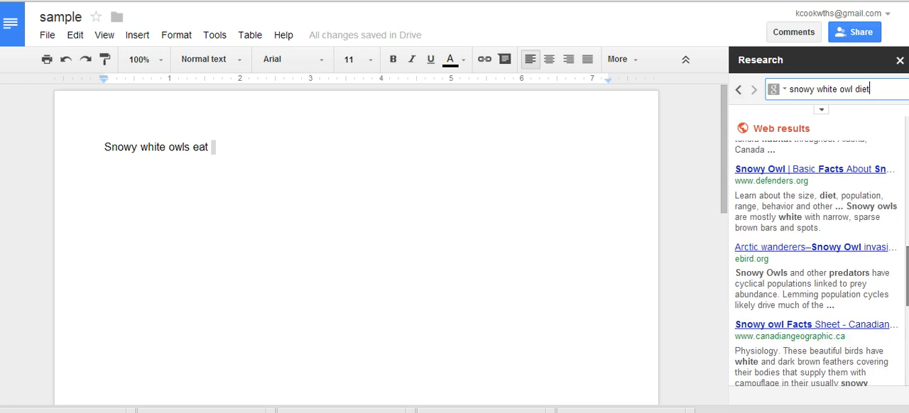
{"action": "mouse_move", "coordinate": [808, 168]}
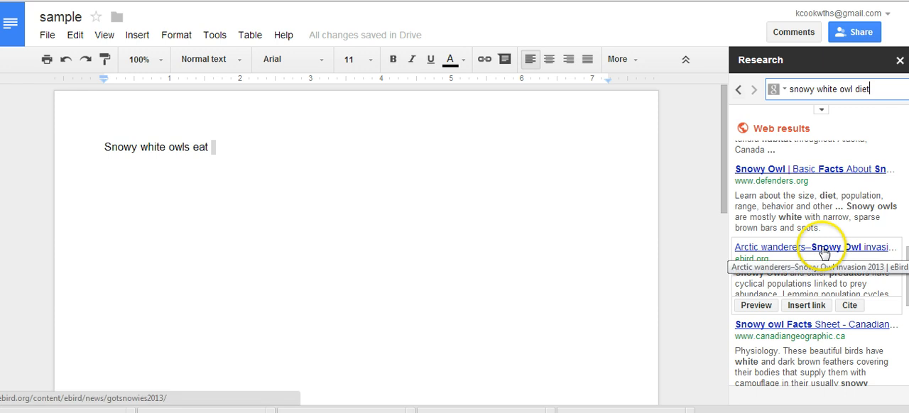
{"action": "left_click", "coordinate": [822, 249]}
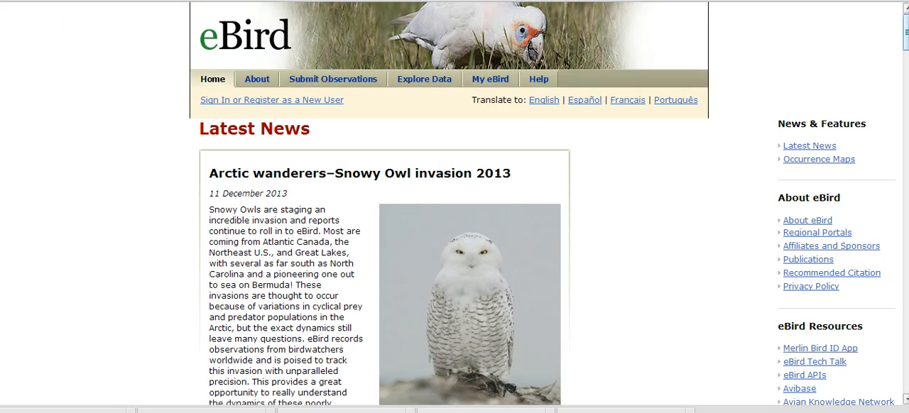
{"action": "key", "text": "ctrl+minus"}
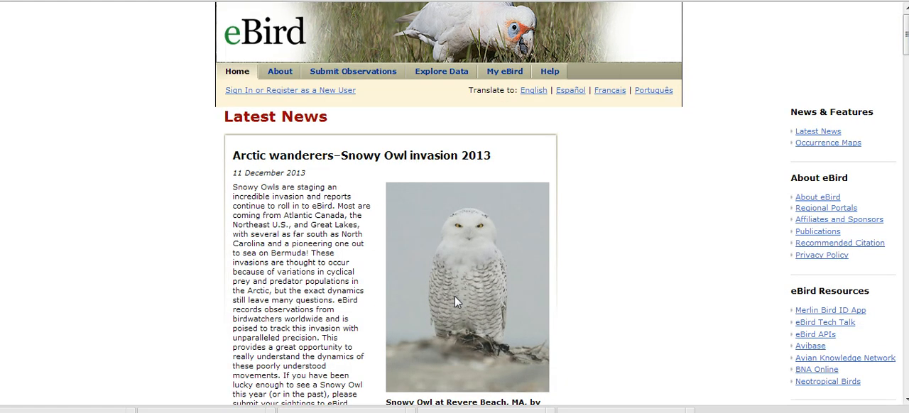
Copy the snowy owl photo from the eBird article and paste it after "Snowy white owls eat" in the document.
{"action": "left_click_drag", "start_coordinate": [455, 296], "coordinate": [456, 253]}
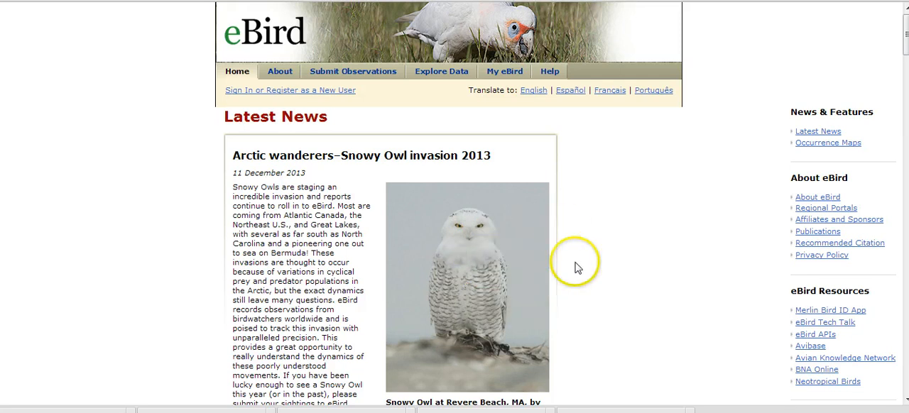
{"action": "right_click", "coordinate": [459, 207]}
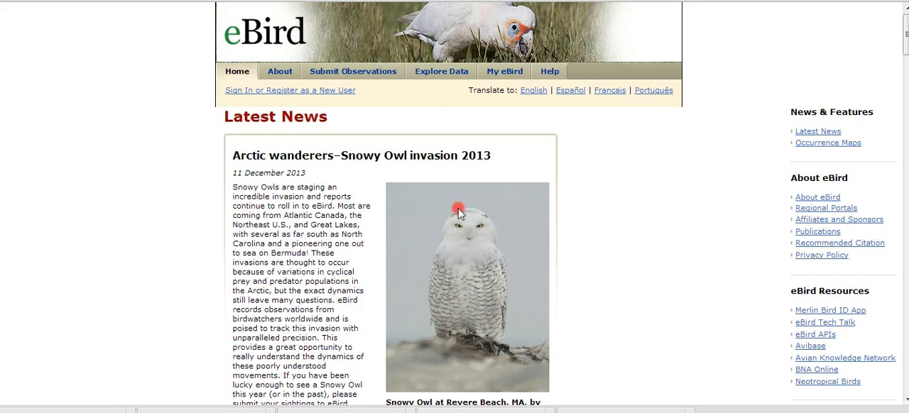
{"action": "left_click", "coordinate": [488, 250]}
{"action": "left_click", "coordinate": [206, 0]}
{"action": "right_click", "coordinate": [283, 266]}
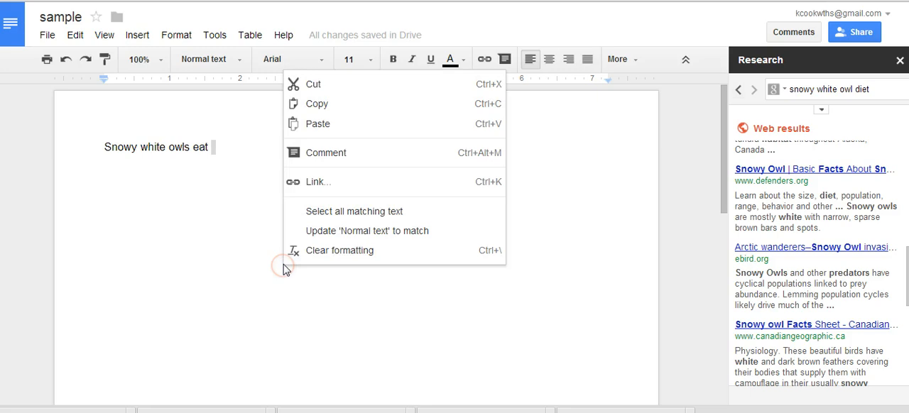
{"action": "left_click", "coordinate": [331, 126]}
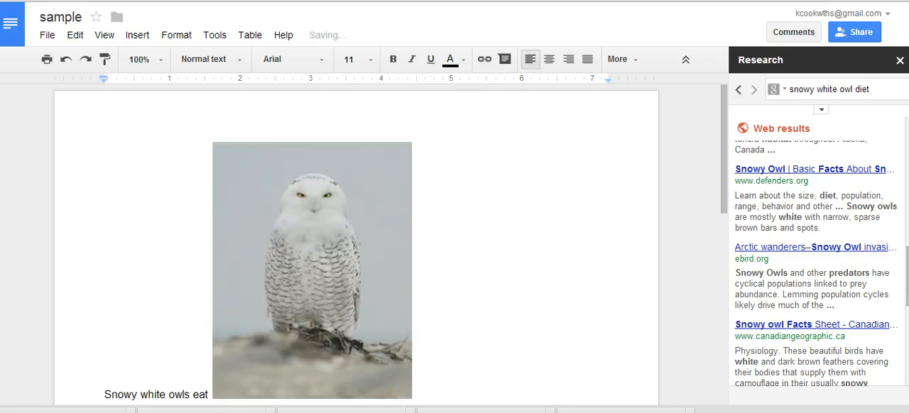
Cite the eBird "Arctic wanderers–Snowy Owl invasion 2013" result as a footnote after the owl photo.
{"action": "scroll", "coordinate": [896, 260], "scroll_direction": "down", "scroll_amount": 3}
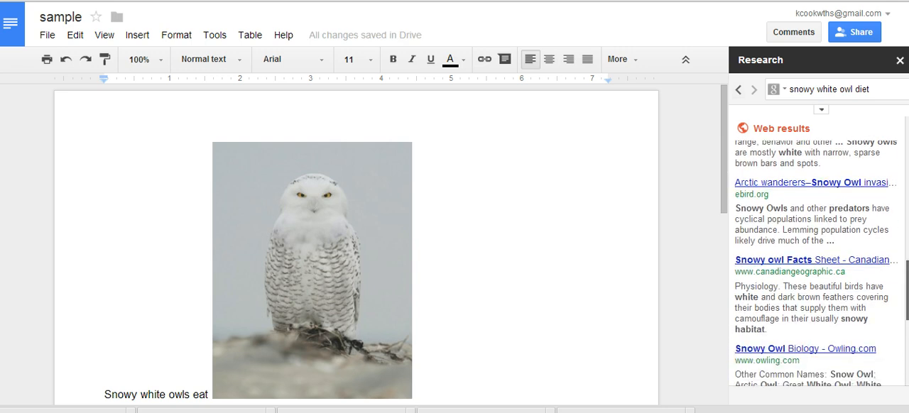
{"action": "scroll", "coordinate": [817, 263], "scroll_direction": "down", "scroll_amount": 3}
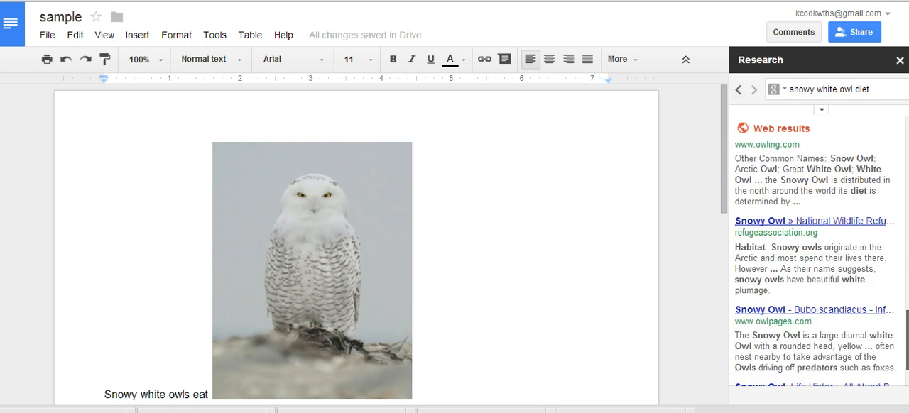
{"action": "left_click_drag", "start_coordinate": [908, 346], "coordinate": [895, 281]}
{"action": "mouse_move", "coordinate": [851, 265]}
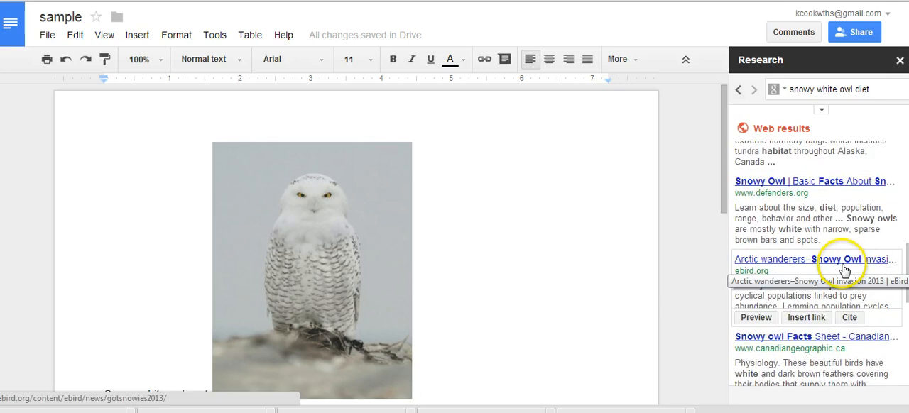
{"action": "left_click", "coordinate": [850, 319]}
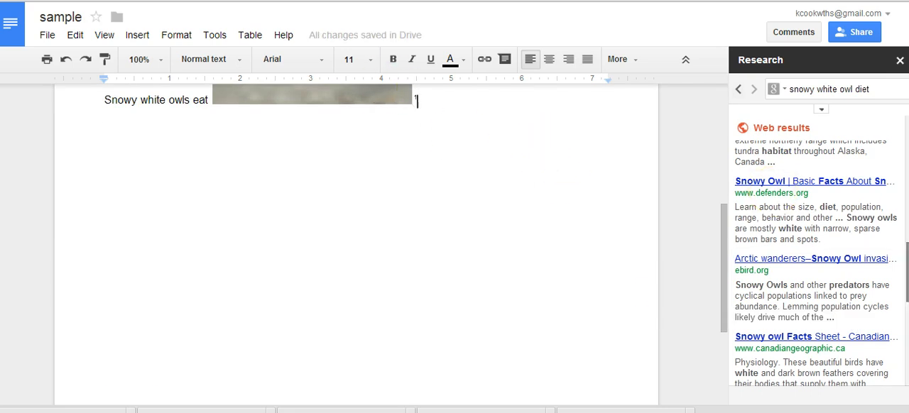
Check the eBird citation in the footnote at the end of the page and its reference mark beside the photo.
{"action": "scroll", "coordinate": [817, 284], "scroll_direction": "down", "scroll_amount": 4}
{"action": "scroll", "coordinate": [817, 285], "scroll_direction": "up", "scroll_amount": 1}
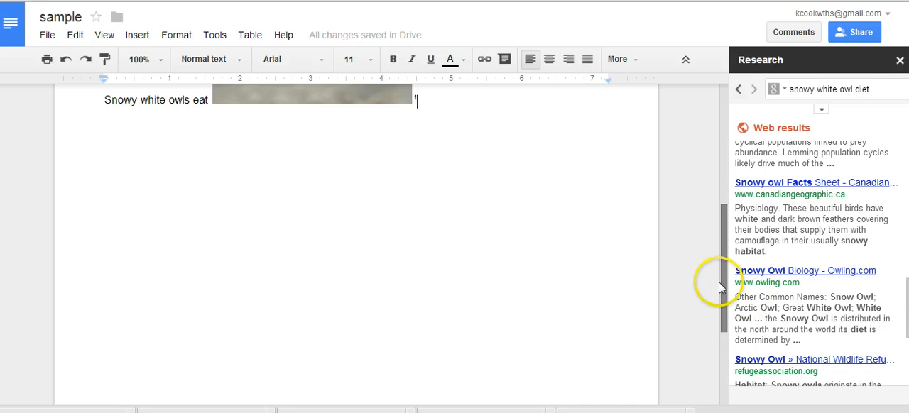
{"action": "left_click_drag", "start_coordinate": [723, 284], "coordinate": [726, 376]}
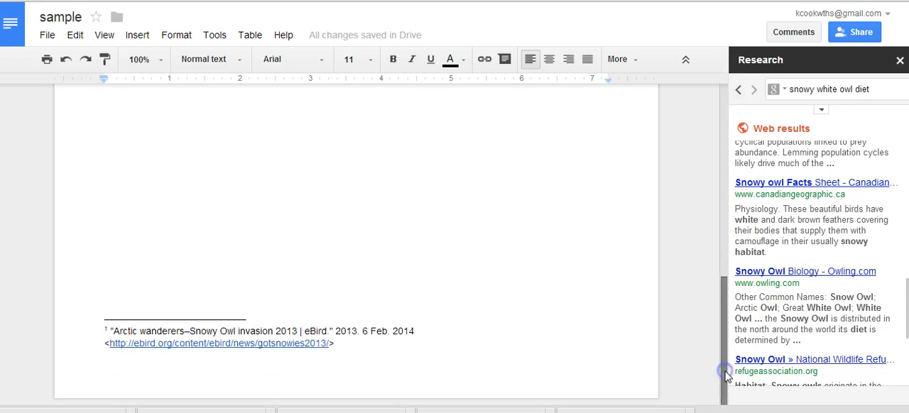
{"action": "left_click", "coordinate": [347, 353]}
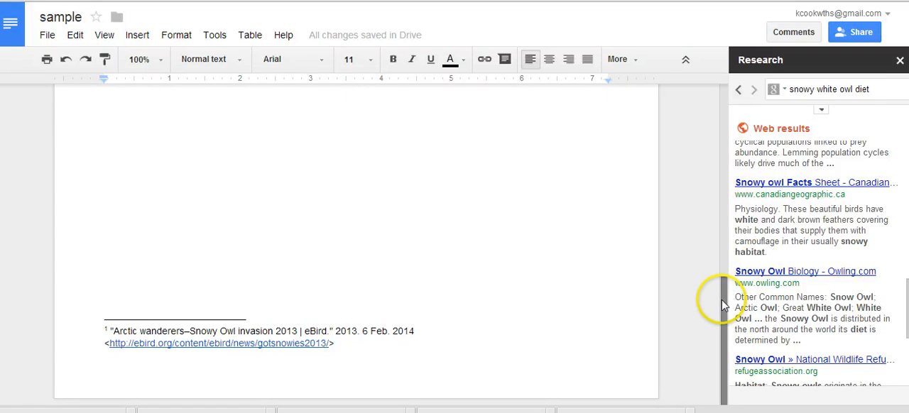
{"action": "left_click_drag", "start_coordinate": [723, 306], "coordinate": [722, 136]}
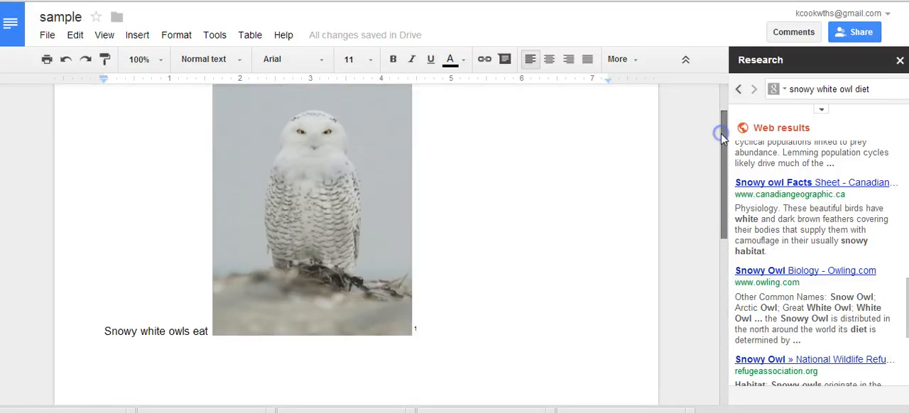
Open the Owling.com "Snowy Owl Biology" result, enlarge the page and read its Food and Feeding section, returning to the document.
{"action": "mouse_move", "coordinate": [886, 348]}
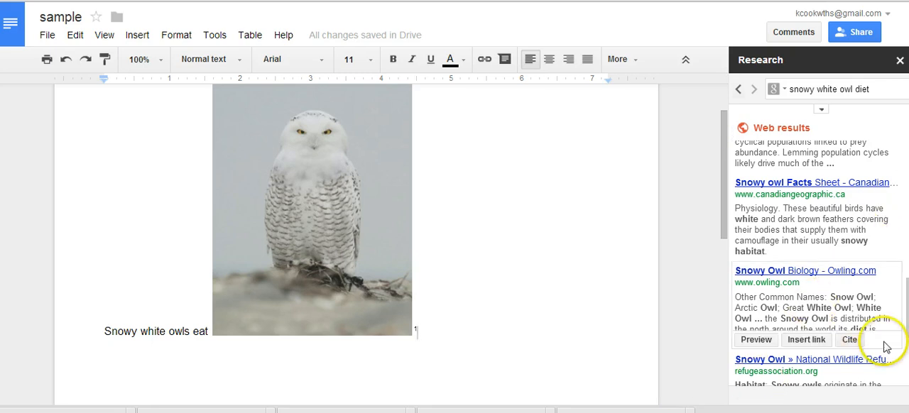
{"action": "left_click", "coordinate": [808, 270]}
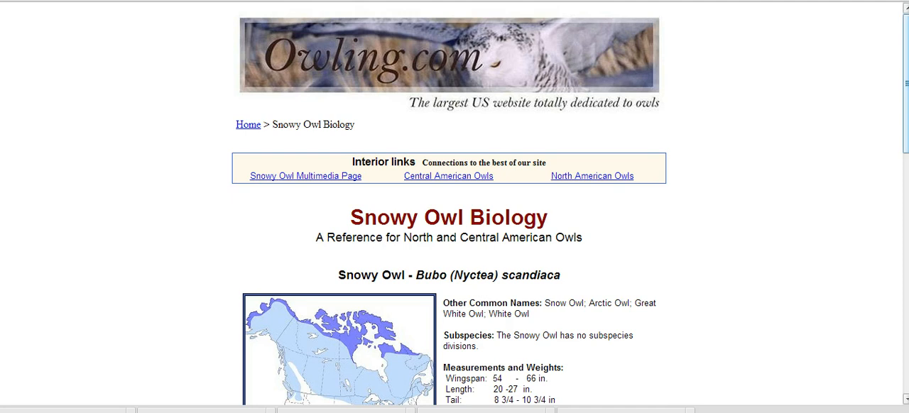
{"action": "left_click_drag", "start_coordinate": [906, 127], "coordinate": [906, 328]}
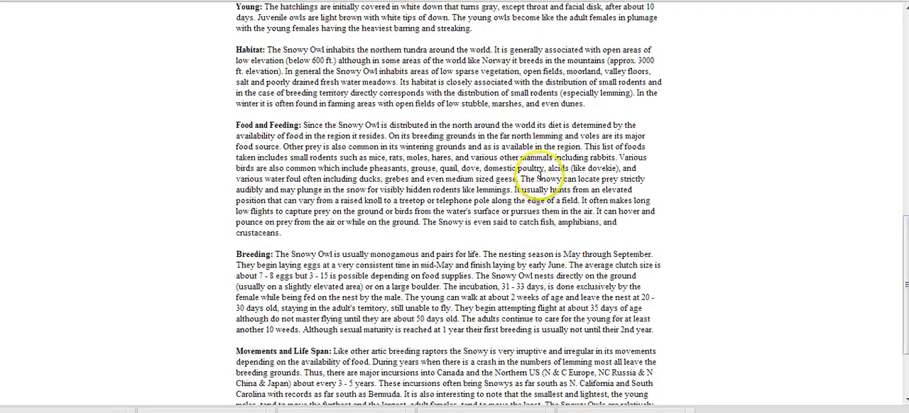
{"action": "key", "text": "ctrl+plus"}
{"action": "key", "text": "ctrl+plus"}
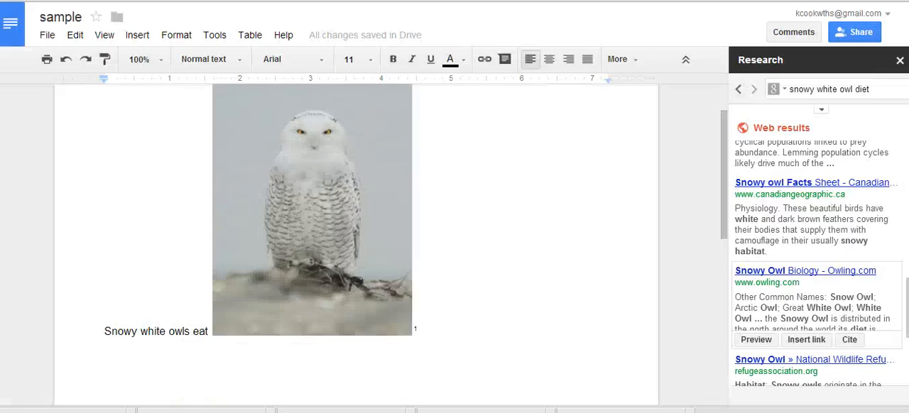
{"action": "left_click", "coordinate": [247, 234]}
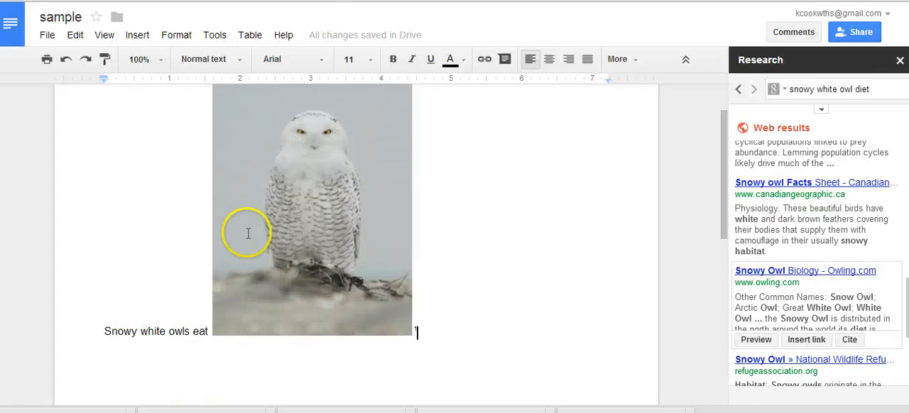
Continue the sentence after the photo's footnote mark with "based off of what is available in their area.", correcting the spelling of "available".
{"action": "left_click", "coordinate": [455, 365]}
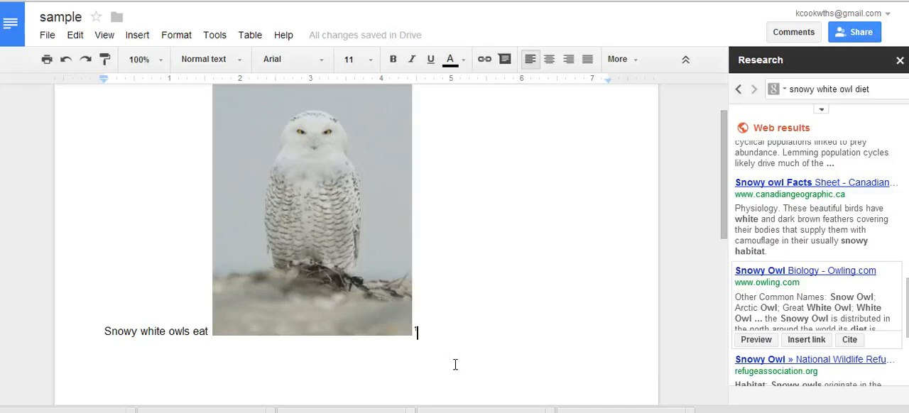
{"action": "scroll", "coordinate": [817, 305], "scroll_direction": "down", "scroll_amount": 3}
{"action": "left_click", "coordinate": [456, 365]}
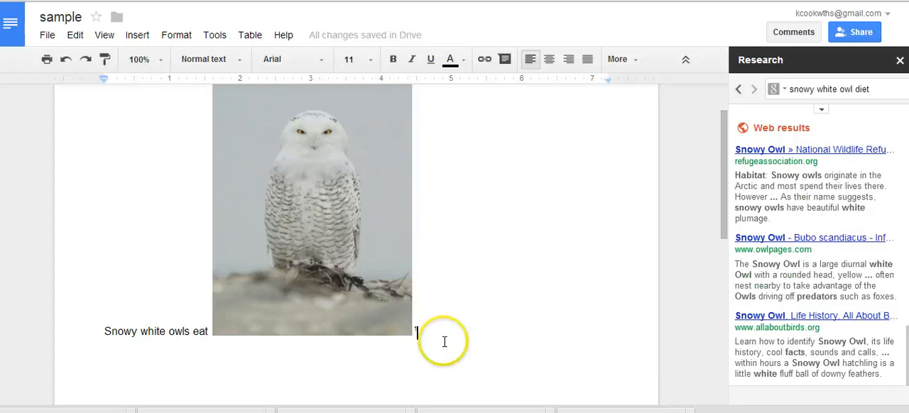
{"action": "scroll", "coordinate": [434, 334], "scroll_direction": "down", "scroll_amount": 3}
{"action": "type", "text": "bas"}
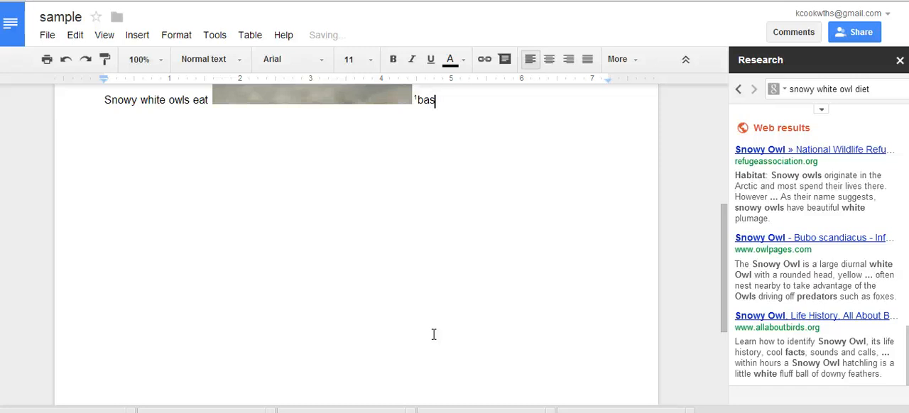
{"action": "type", "text": "ed off ow "}
{"action": "type", "text": "what is "}
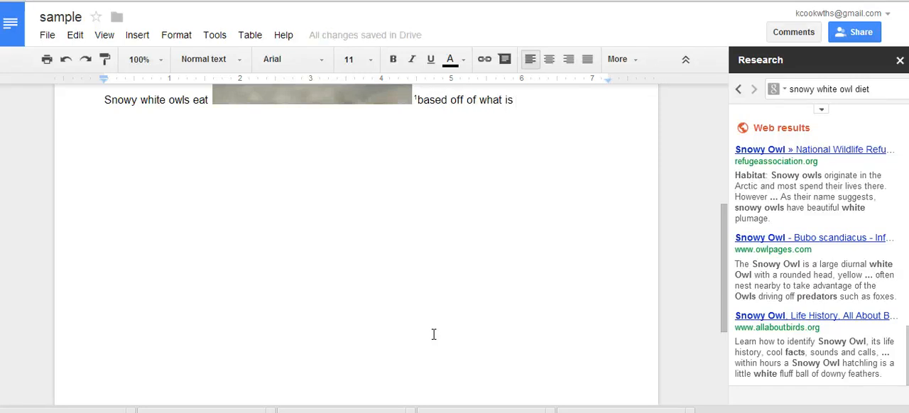
{"action": "type", "text": "aval"}
{"action": "type", "text": "iable"}
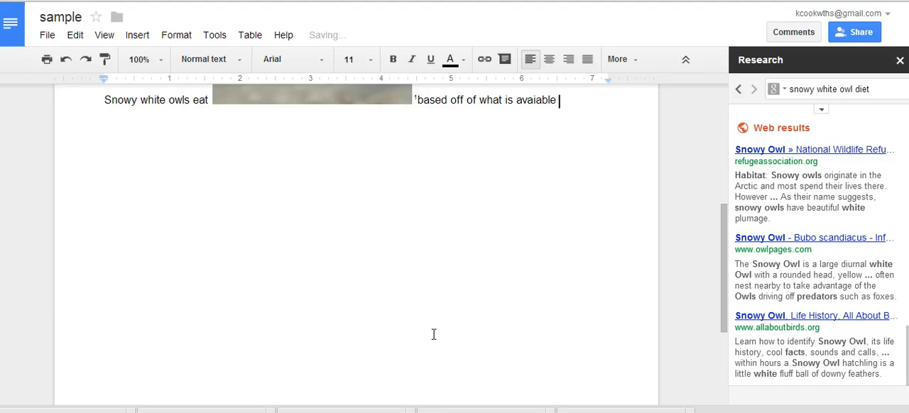
{"action": "key", "text": "BackSpace"}
{"action": "key", "text": "BackSpace"}
{"action": "key", "text": "BackSpace"}
{"action": "key", "text": "BackSpace"}
{"action": "key", "text": "BackSpace"}
{"action": "type", "text": "liable in th"}
{"action": "type", "text": "area."}
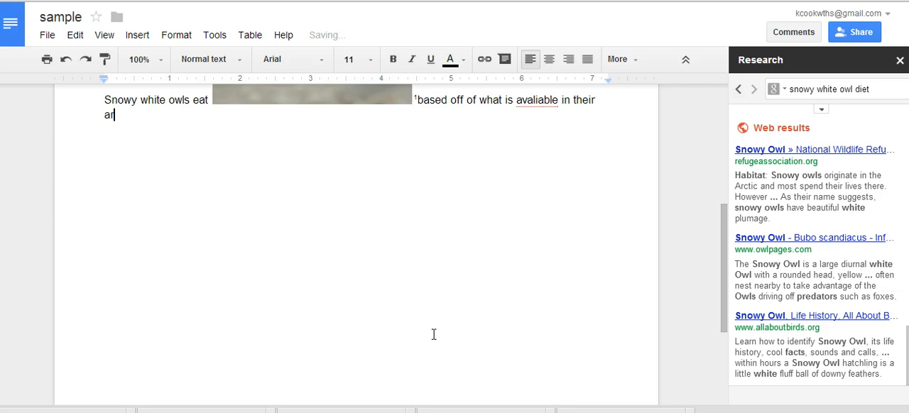
{"action": "right_click", "coordinate": [541, 99]}
{"action": "left_click", "coordinate": [585, 77]}
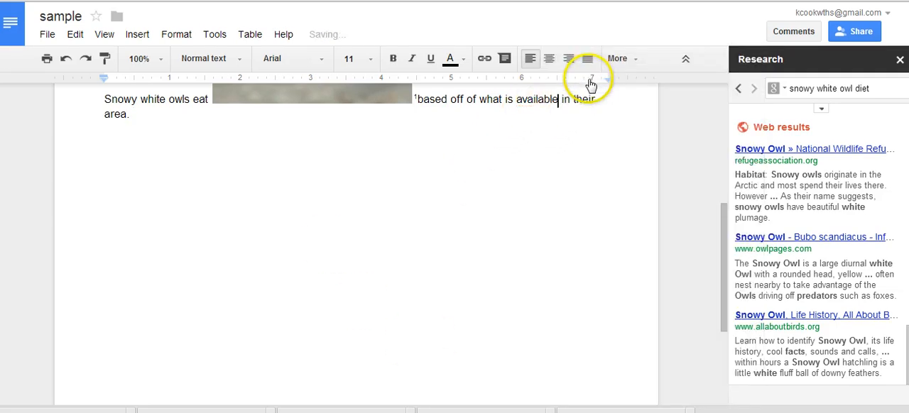
Add the sentence "Generally, they eat small rodents, such as lemmings and voles." after "area.".
{"action": "left_click", "coordinate": [139, 125]}
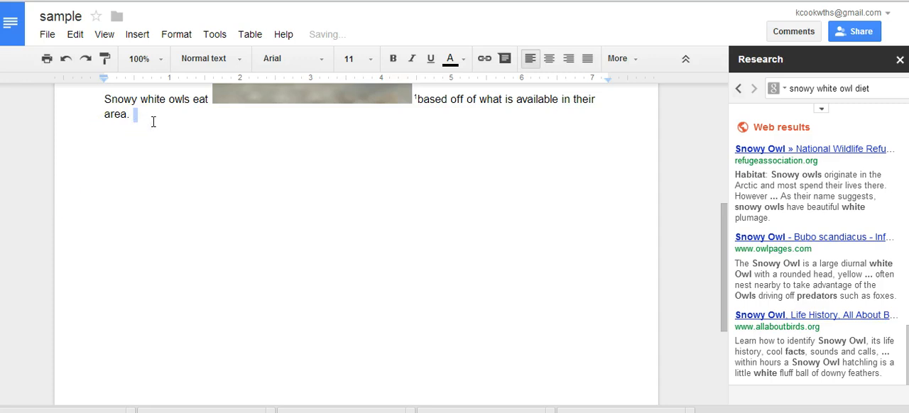
{"action": "type", "text": "Generally, they eat small"}
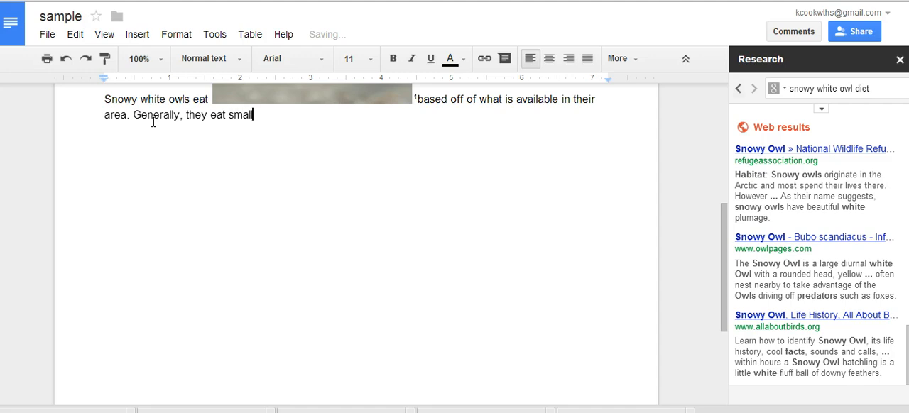
{"action": "type", "text": " rodents, such "}
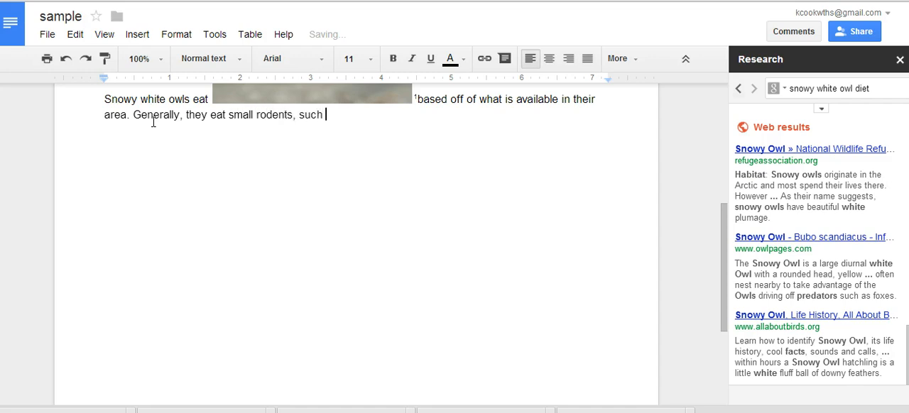
{"action": "type", "text": "as lemmings "}
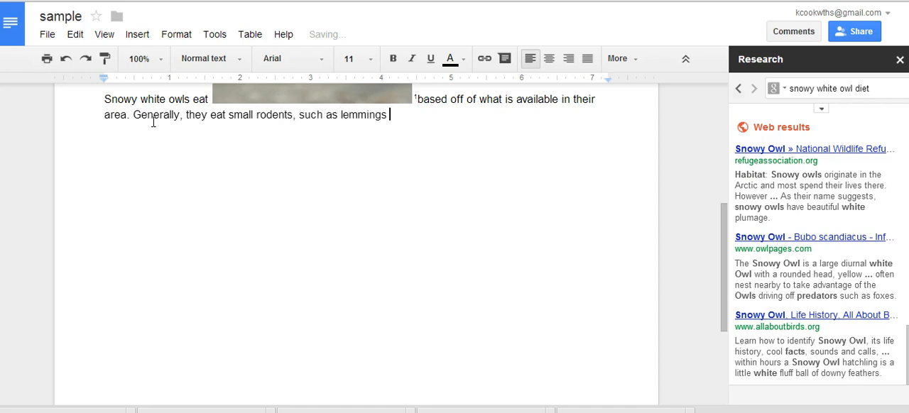
{"action": "type", "text": "and moles."}
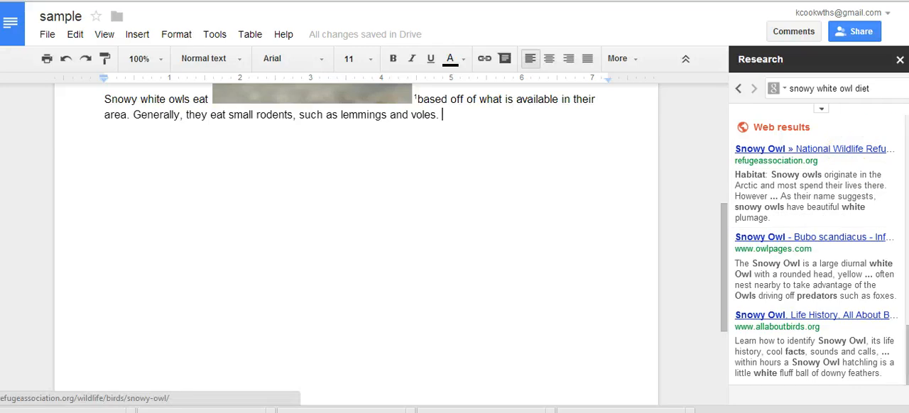
Cite the Owling.com "Snowy Owl Biology" result as a footnote after the sentence about lemmings and voles.
{"action": "left_click", "coordinate": [819, 117]}
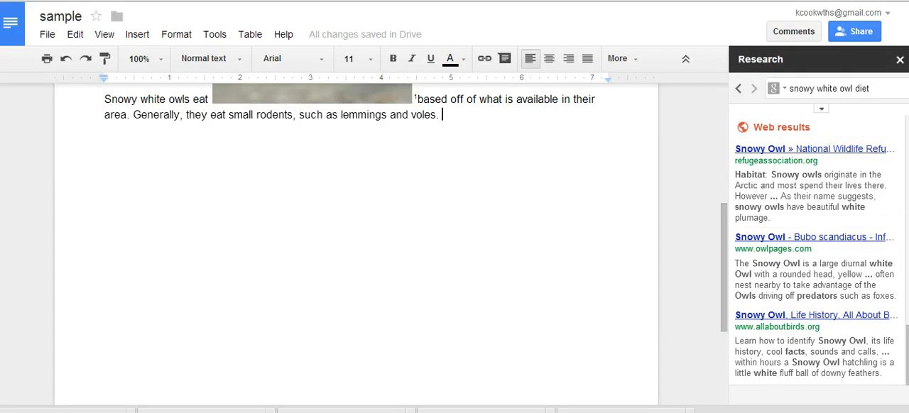
{"action": "scroll", "coordinate": [817, 262], "scroll_direction": "up", "scroll_amount": 5}
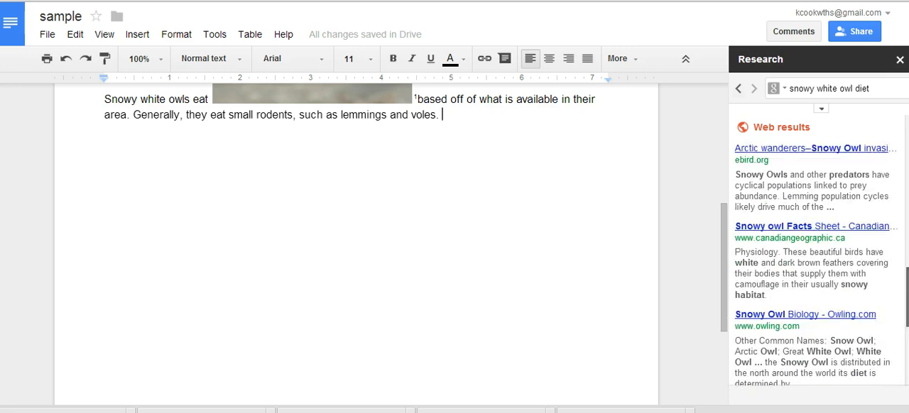
{"action": "mouse_move", "coordinate": [781, 348]}
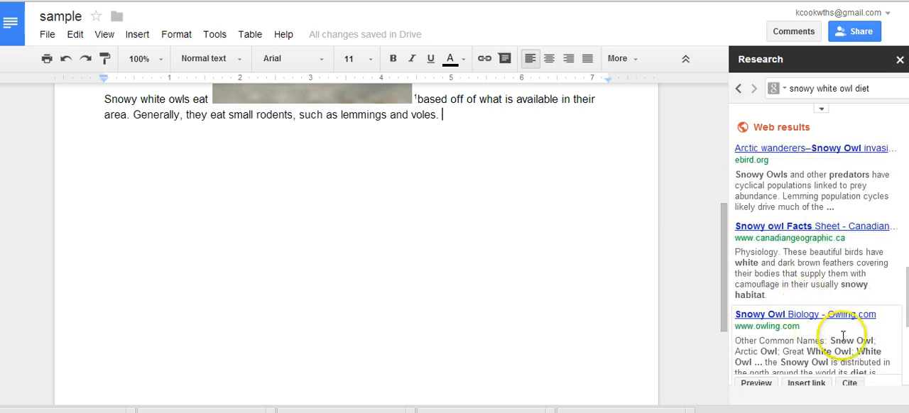
{"action": "left_click", "coordinate": [851, 383]}
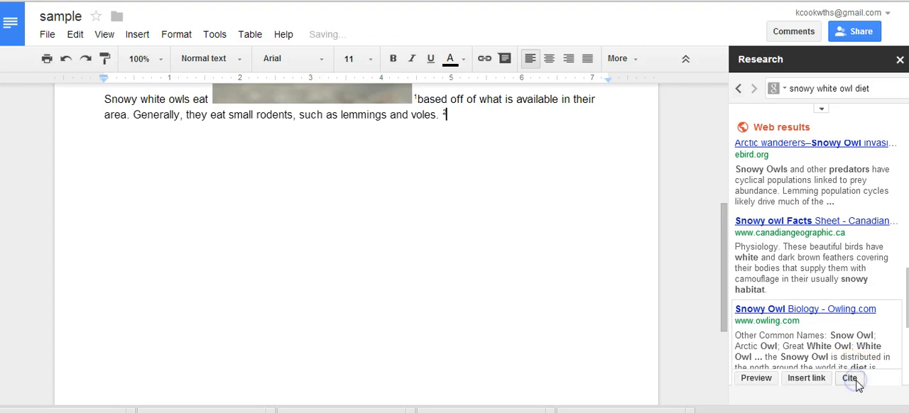
Preview the Owling.com "Snowy Owl Biology" page beside the research results and close the preview.
{"action": "mouse_move", "coordinate": [785, 382]}
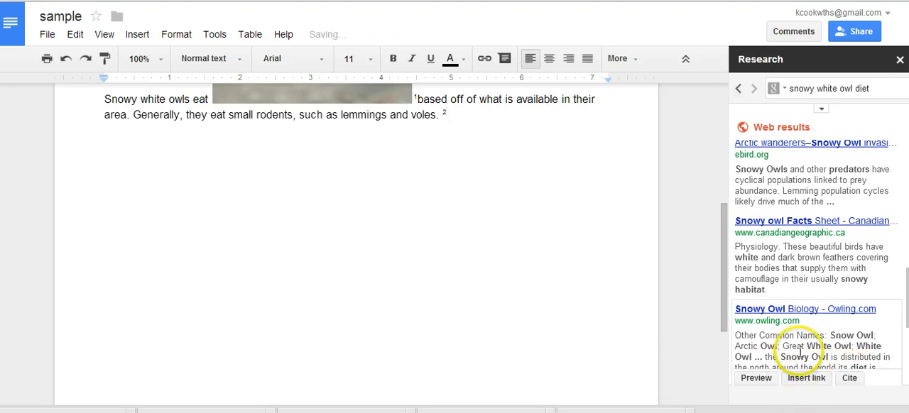
{"action": "left_click", "coordinate": [757, 384]}
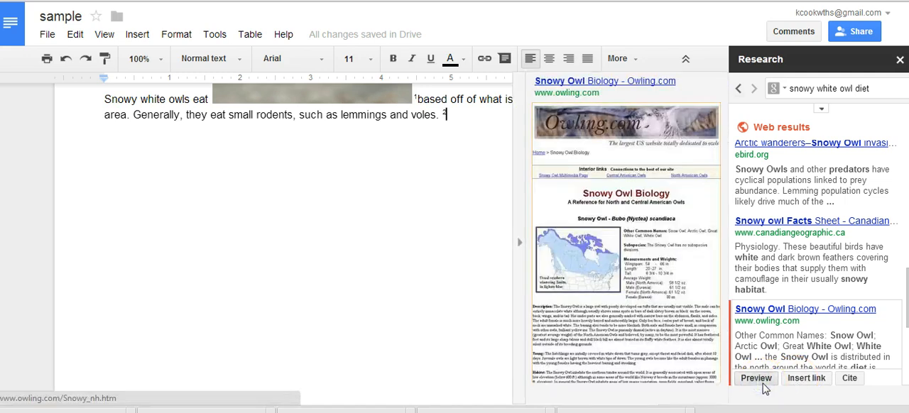
{"action": "left_click", "coordinate": [757, 379]}
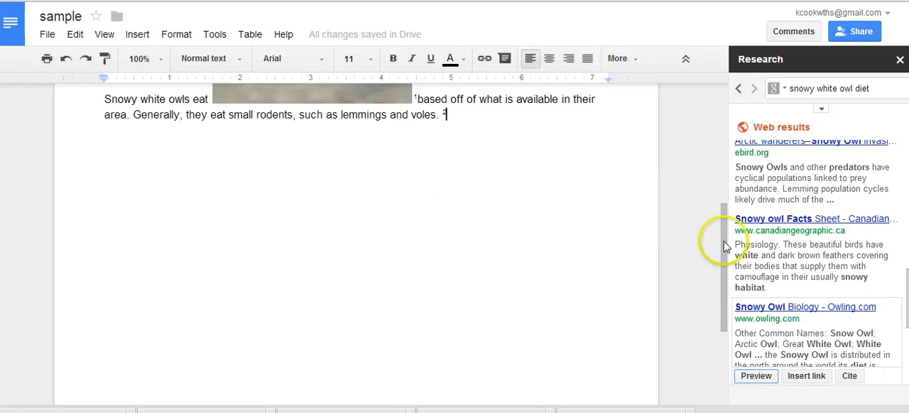
Move the snowy owl photo to the end of the text, after the Owling.com footnote mark.
{"action": "left_click_drag", "start_coordinate": [727, 245], "coordinate": [725, 174]}
{"action": "left_click", "coordinate": [295, 151]}
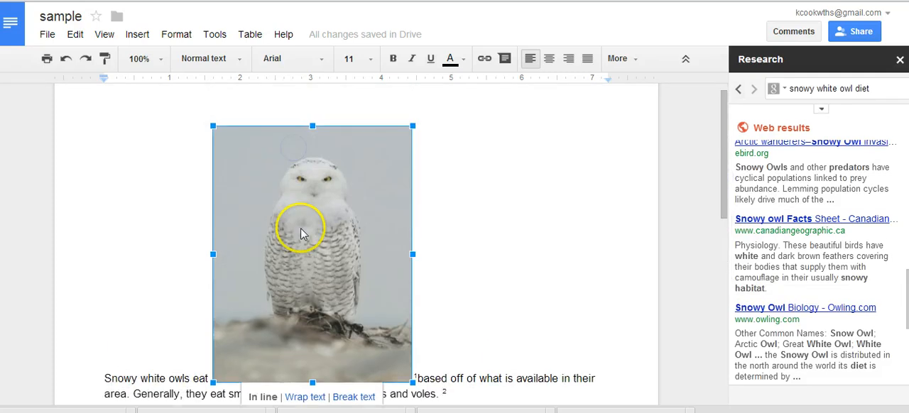
{"action": "scroll", "coordinate": [301, 228], "scroll_direction": "down", "scroll_amount": 4}
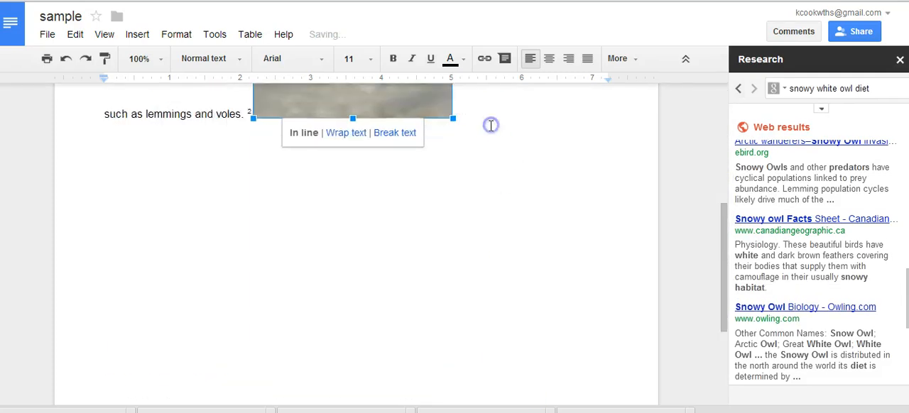
{"action": "scroll", "coordinate": [497, 163], "scroll_direction": "up", "scroll_amount": 4}
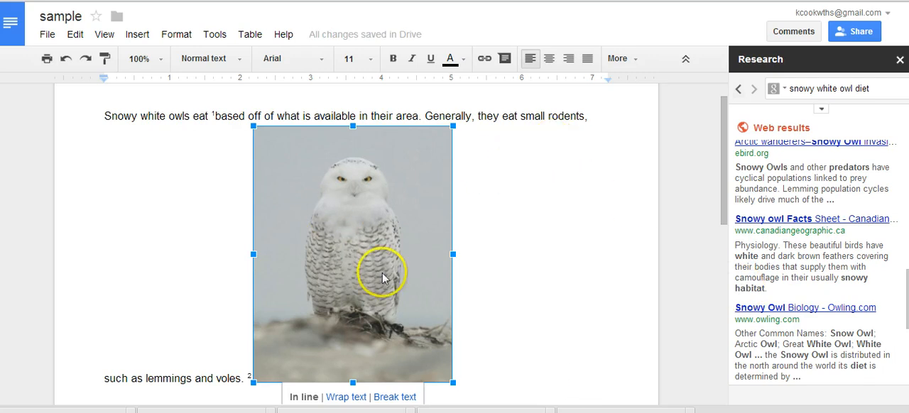
{"action": "left_click", "coordinate": [563, 349]}
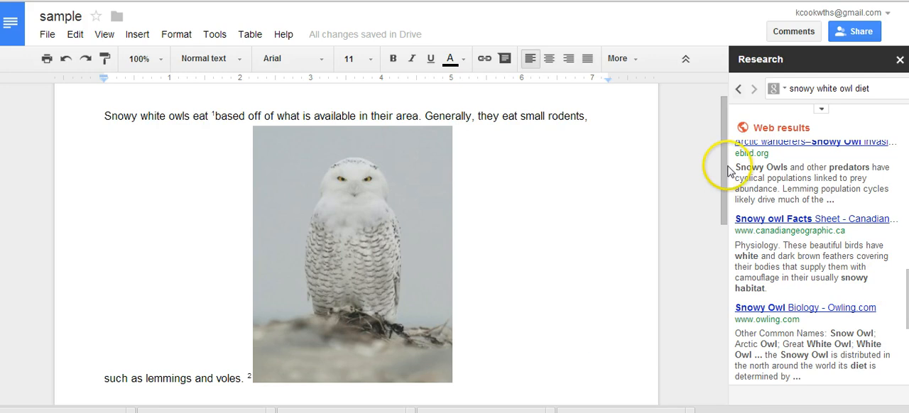
Put the snowy owl photo on its own line below the text with a line break before it.
{"action": "left_click_drag", "start_coordinate": [728, 164], "coordinate": [741, 230]}
{"action": "left_click", "coordinate": [284, 166]}
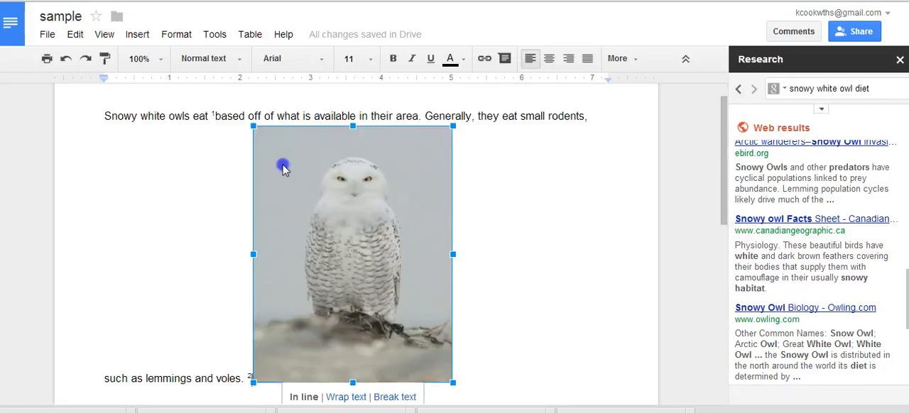
{"action": "left_click", "coordinate": [249, 302]}
{"action": "key", "text": "Return"}
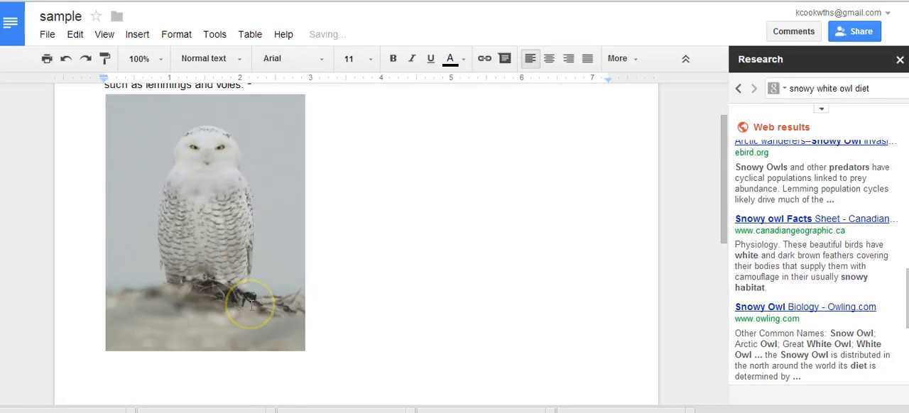
Delete the eBird footnote mark left behind after "Snowy white owls eat".
{"action": "key", "text": "Left"}
{"action": "key", "text": "Down"}
{"action": "key", "text": "Down"}
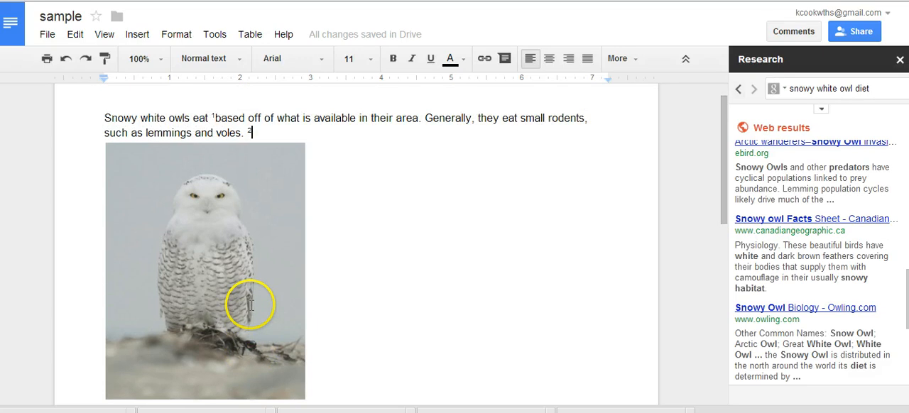
{"action": "key", "text": "Up"}
{"action": "key", "text": "Up"}
{"action": "key", "text": "Up"}
{"action": "key", "text": "Up"}
{"action": "key", "text": "BackSpace"}
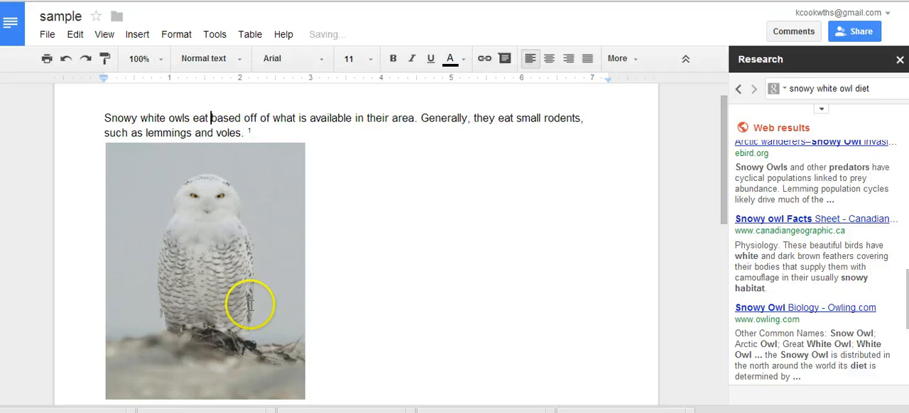
Cite the eBird "Arctic wanderers–Snowy Owl invasion 2013" result as a footnote after the relocated owl photo.
{"action": "left_click", "coordinate": [329, 399]}
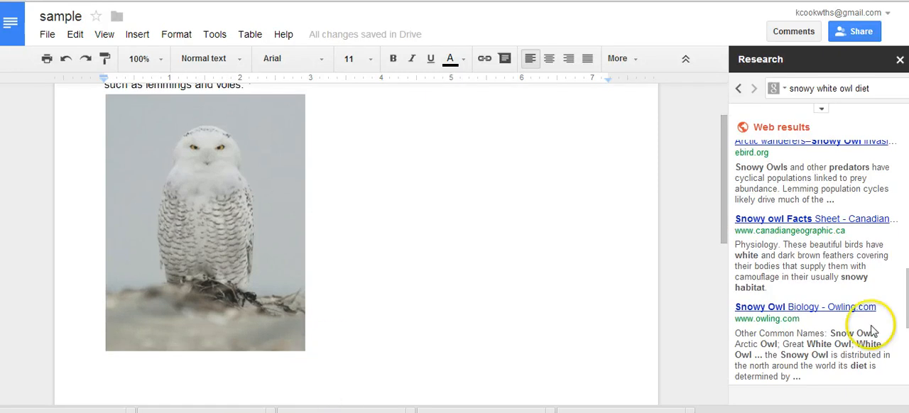
{"action": "mouse_move", "coordinate": [861, 147]}
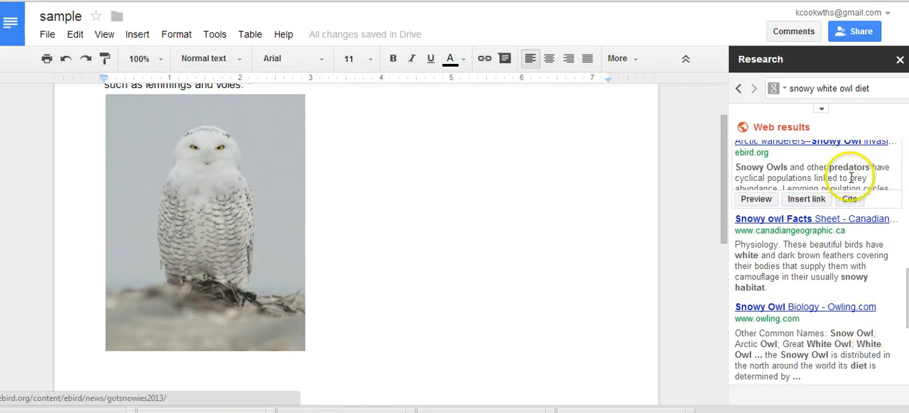
{"action": "left_click", "coordinate": [849, 199]}
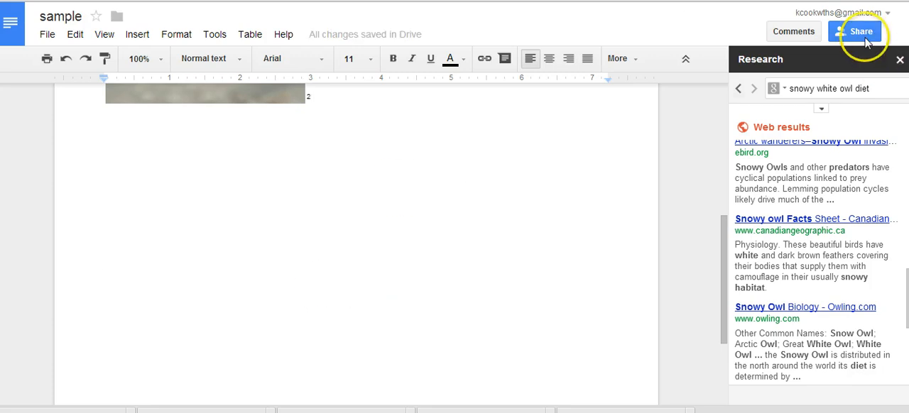
Open the document's sharing settings and save its visibility as Shared privately.
{"action": "mouse_move", "coordinate": [865, 39]}
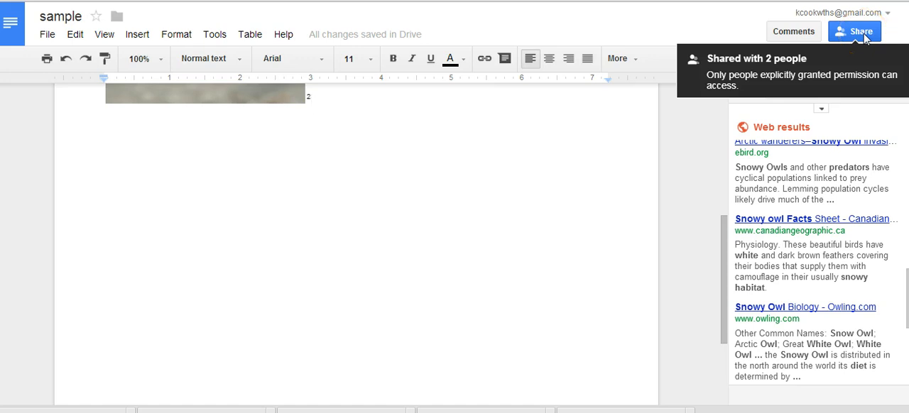
{"action": "left_click", "coordinate": [865, 39]}
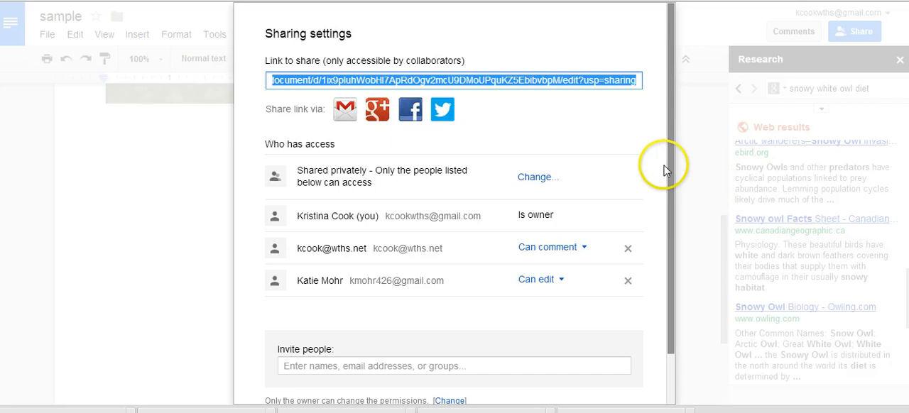
{"action": "left_click_drag", "start_coordinate": [670, 166], "coordinate": [661, 307]}
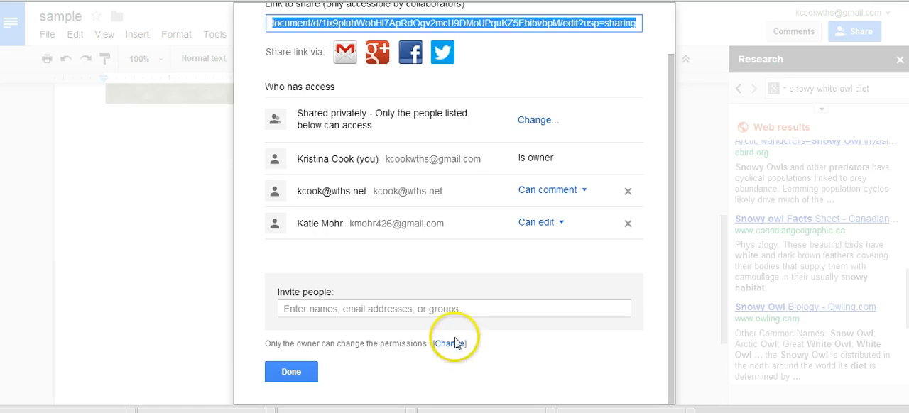
{"action": "left_click", "coordinate": [542, 125]}
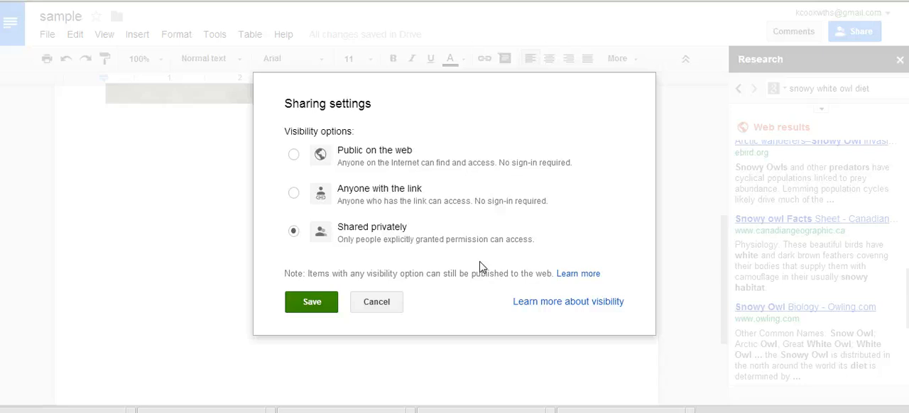
{"action": "left_click", "coordinate": [327, 304]}
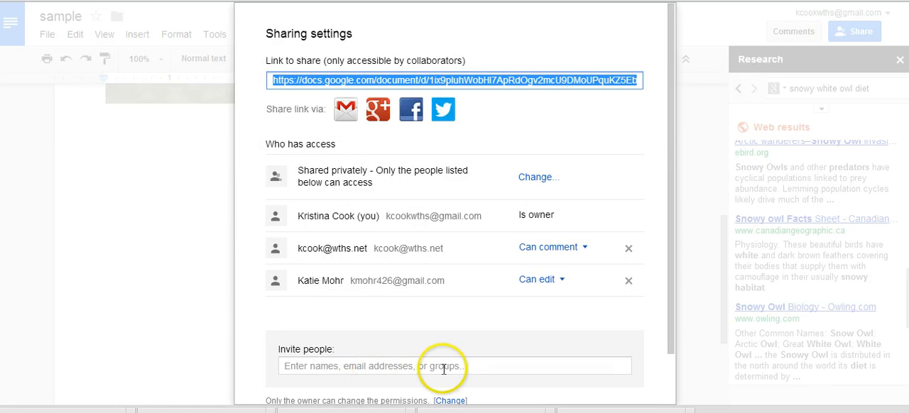
Set the editor permissions so that only the owner can change the permissions, and save the setting.
{"action": "left_click_drag", "start_coordinate": [673, 290], "coordinate": [672, 341]}
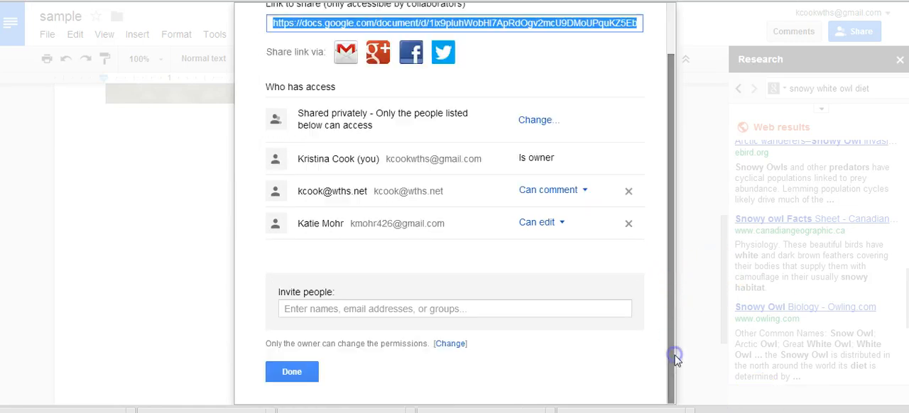
{"action": "left_click", "coordinate": [455, 345]}
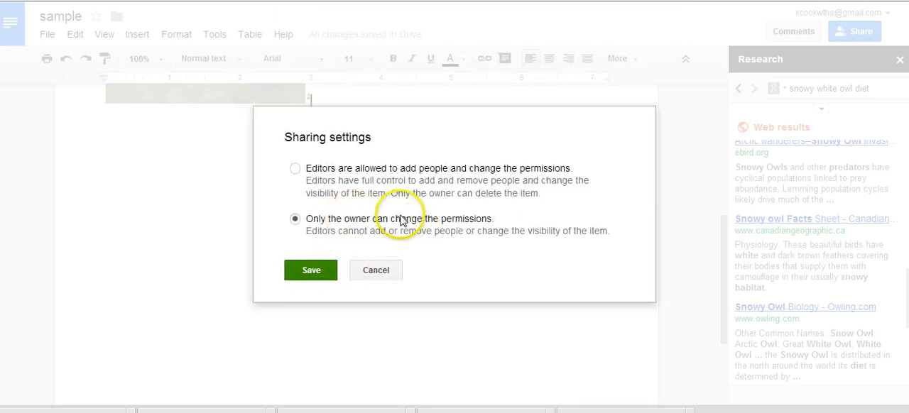
{"action": "left_click", "coordinate": [295, 169]}
{"action": "left_click", "coordinate": [296, 220]}
{"action": "left_click", "coordinate": [308, 278]}
{"action": "left_click", "coordinate": [310, 274]}
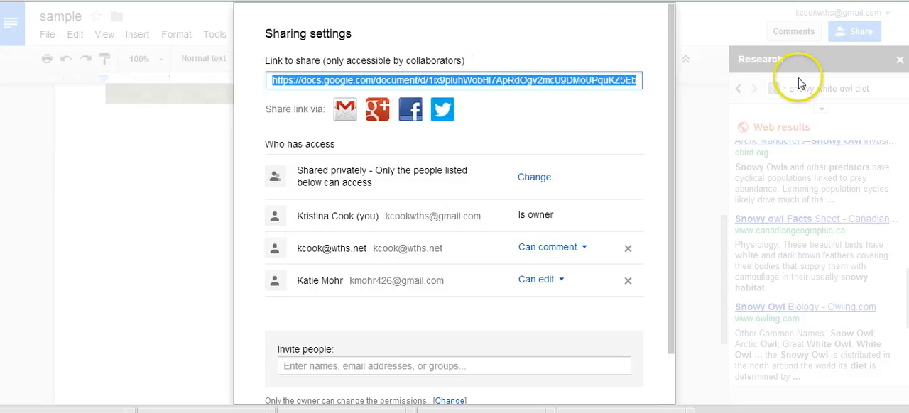
{"action": "left_click_drag", "start_coordinate": [673, 251], "coordinate": [719, 76]}
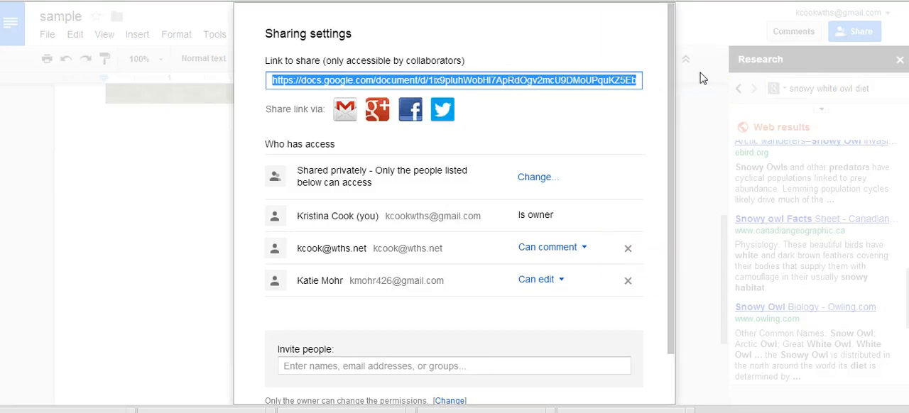
{"action": "left_click", "coordinate": [696, 80]}
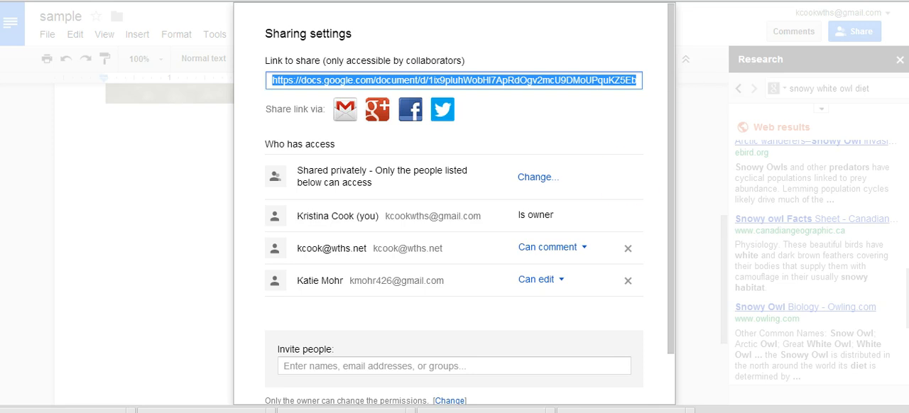